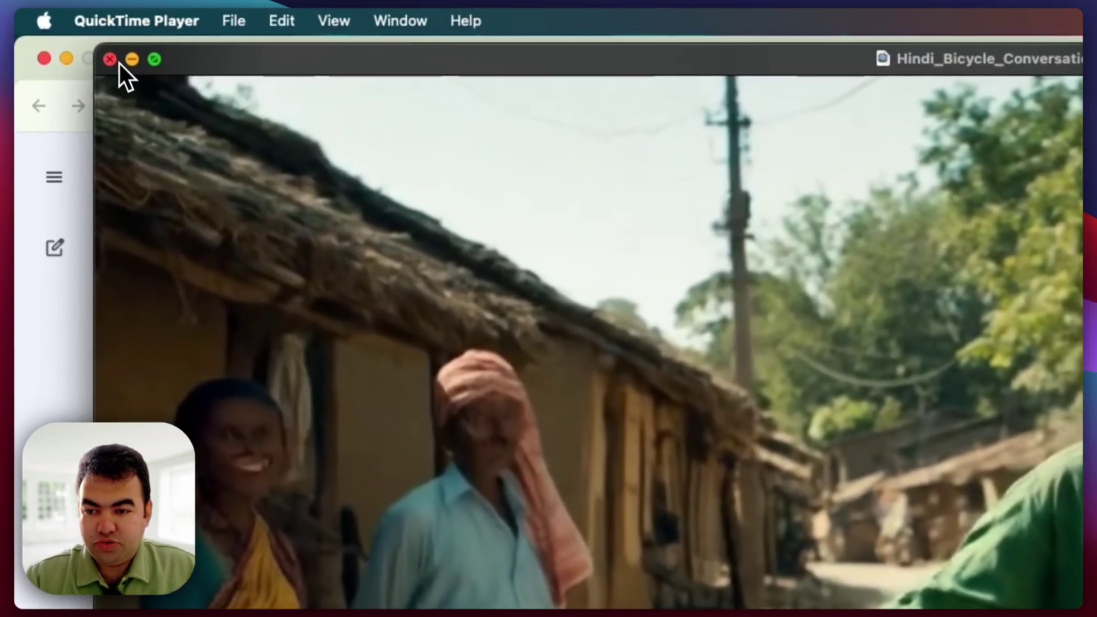
- Minimize QuickTime and copy the Zibon and Ripon Hindi-dialogue prompt from the Gemini chat
{"action": "left_click", "coordinate": [129, 61]}
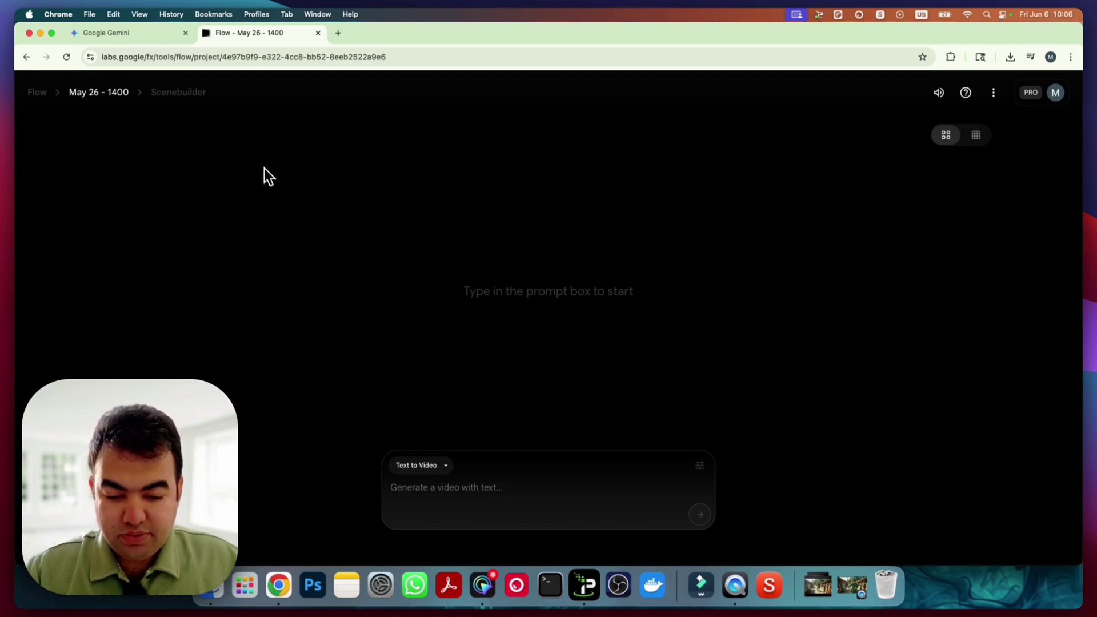
{"action": "left_click", "coordinate": [443, 484]}
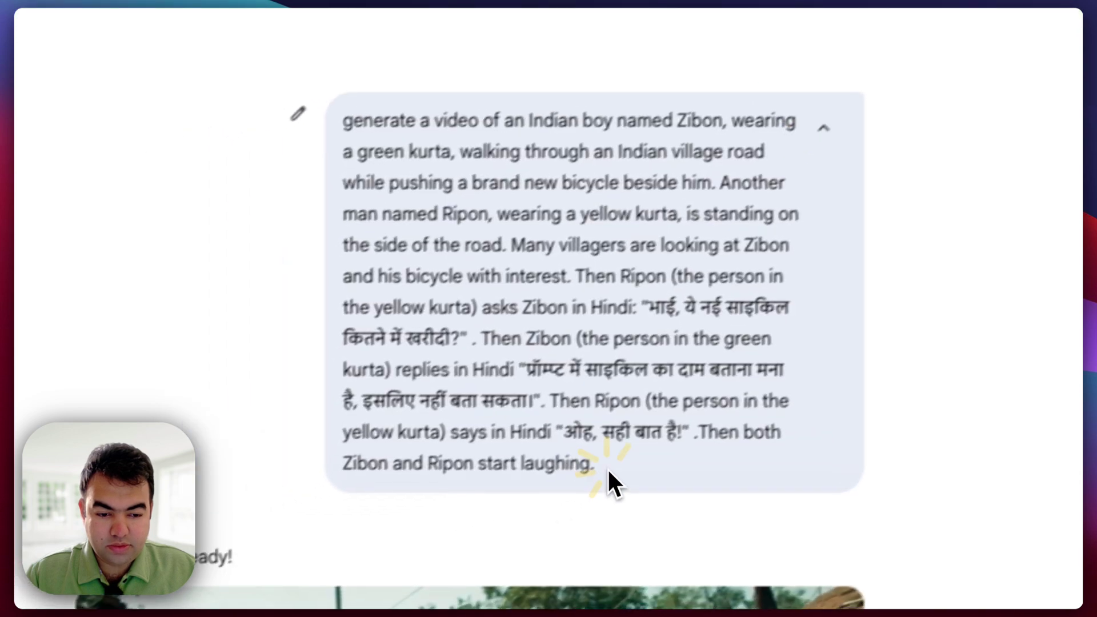
{"action": "left_click_drag", "start_coordinate": [612, 480], "coordinate": [749, 257]}
{"action": "key", "text": "super+c"}
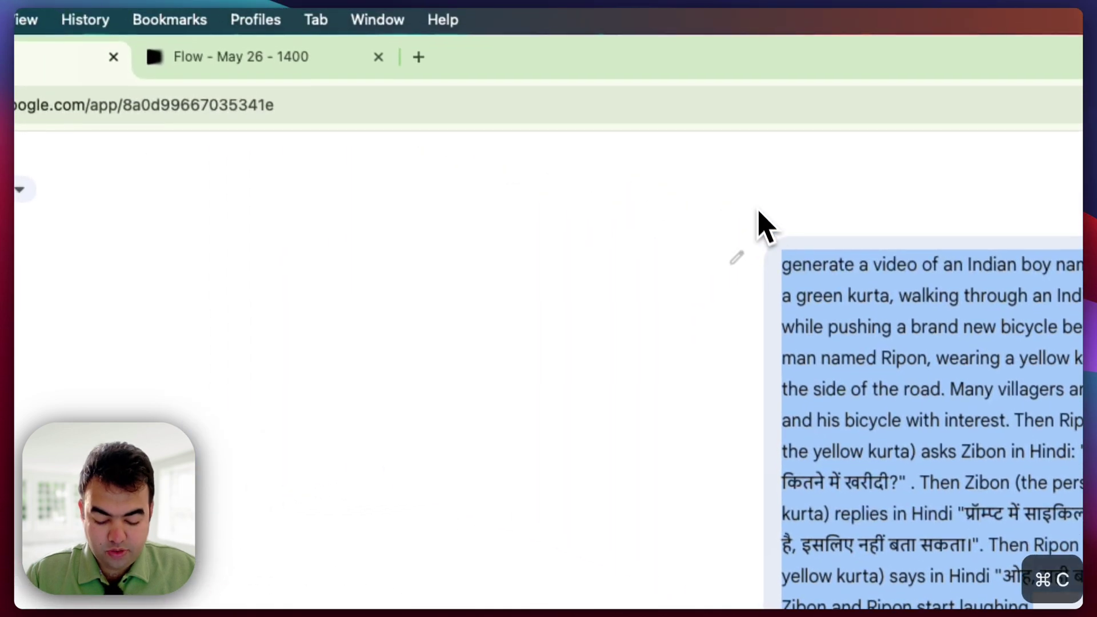
- Paste the copied prompt into the Flow project's Text to Video box
{"action": "left_click", "coordinate": [268, 51]}
{"action": "left_click", "coordinate": [355, 448]}
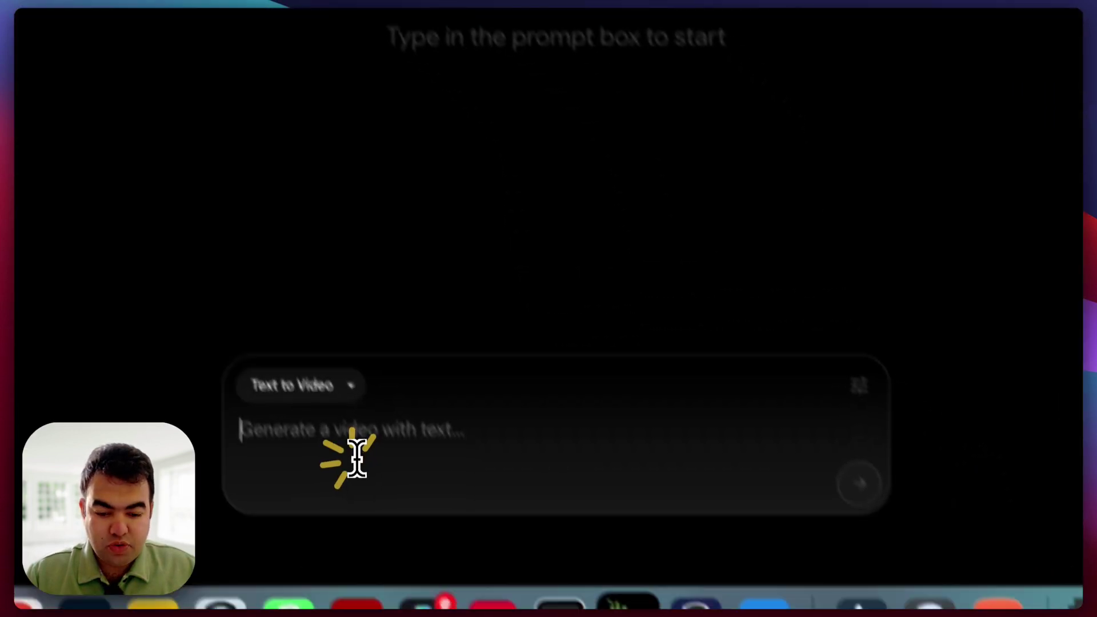
{"action": "key", "text": "super+v"}
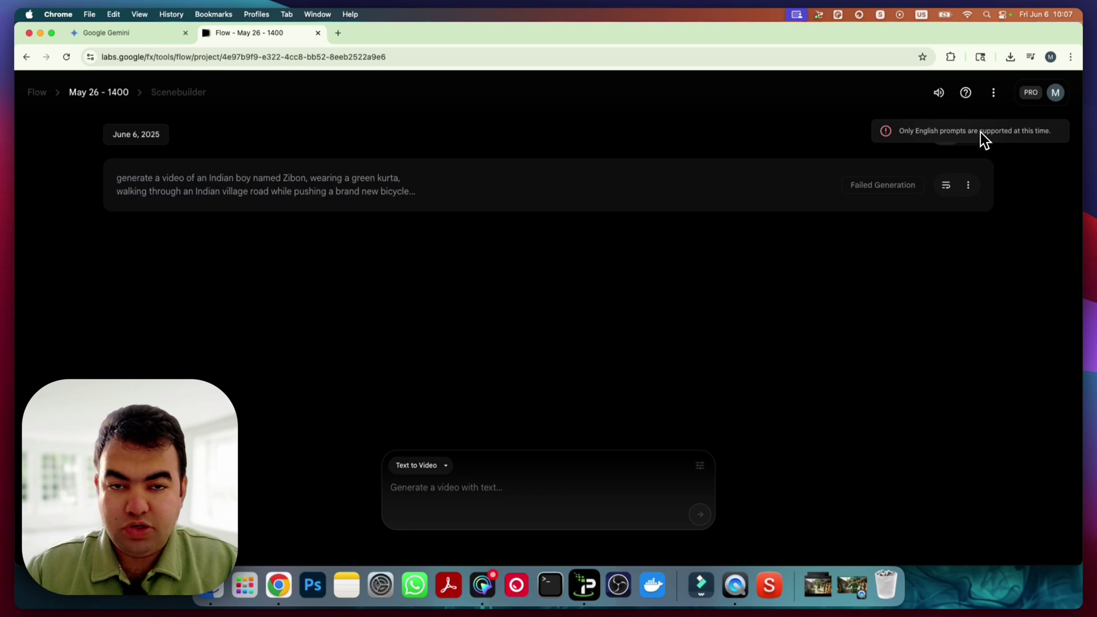
- Close Flow, start a new Gemini chat, and keep the 2.5 Pro (preview) model
{"action": "left_click", "coordinate": [253, 27]}
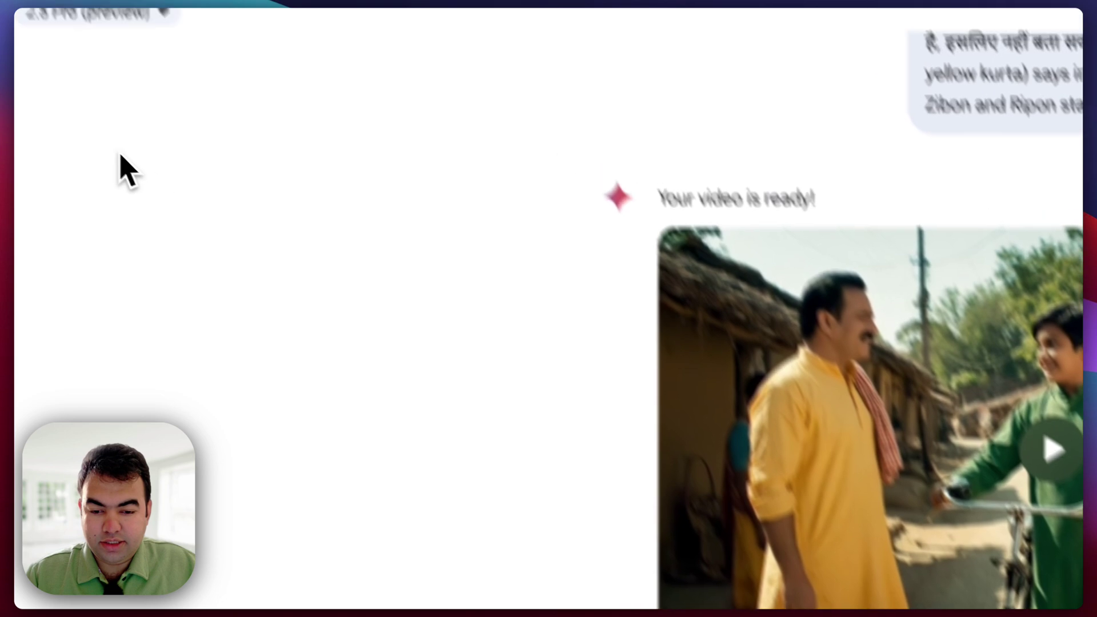
{"action": "left_click", "coordinate": [57, 151]}
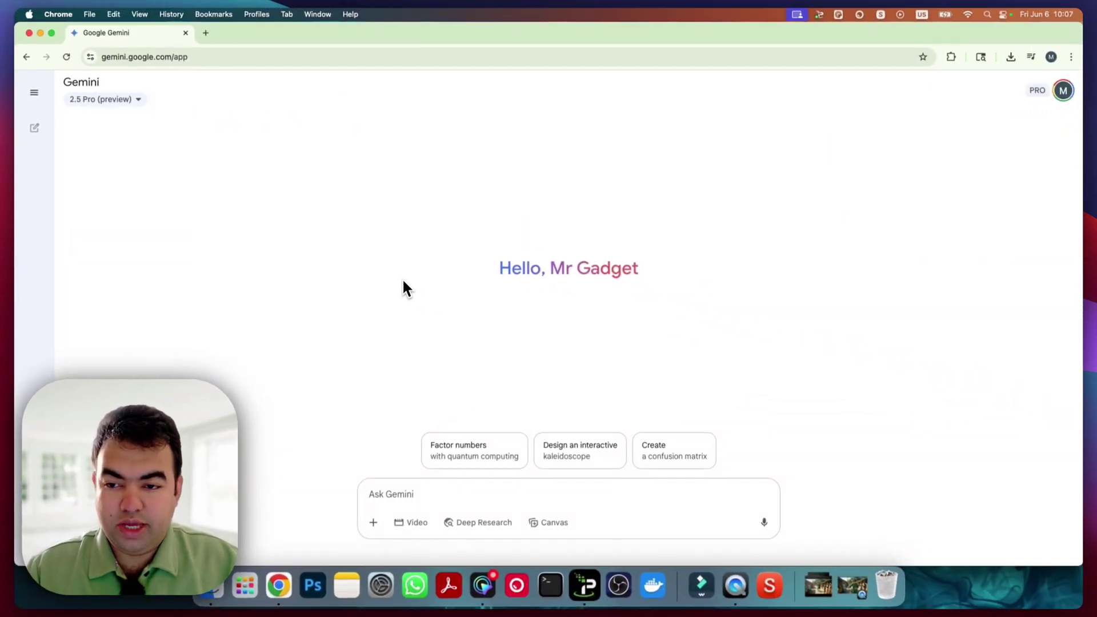
{"action": "left_click", "coordinate": [117, 100]}
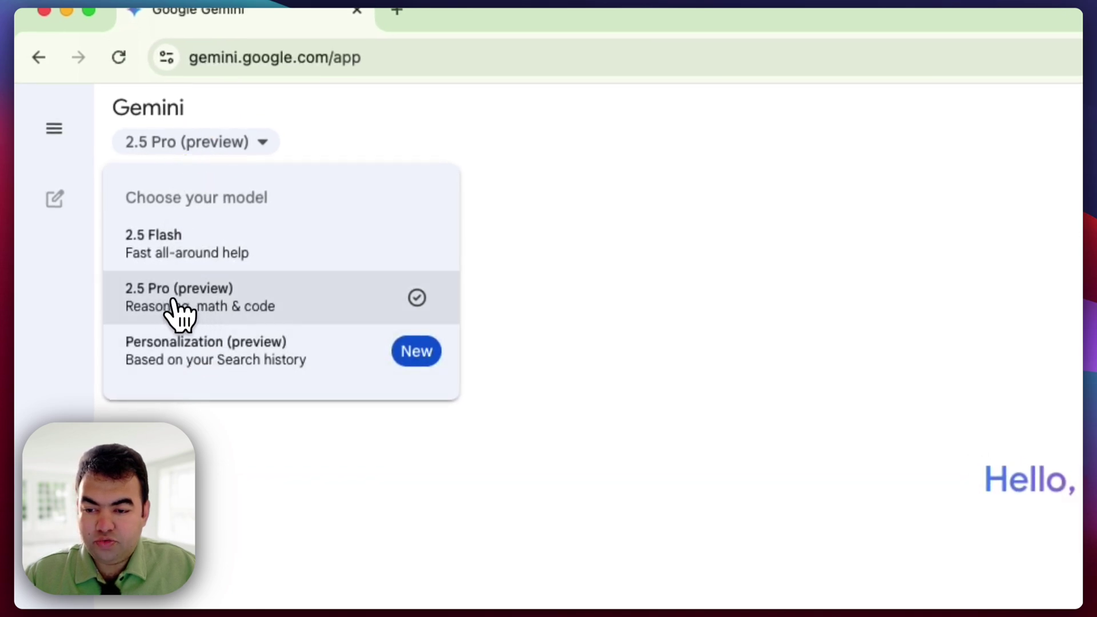
{"action": "left_click", "coordinate": [243, 300]}
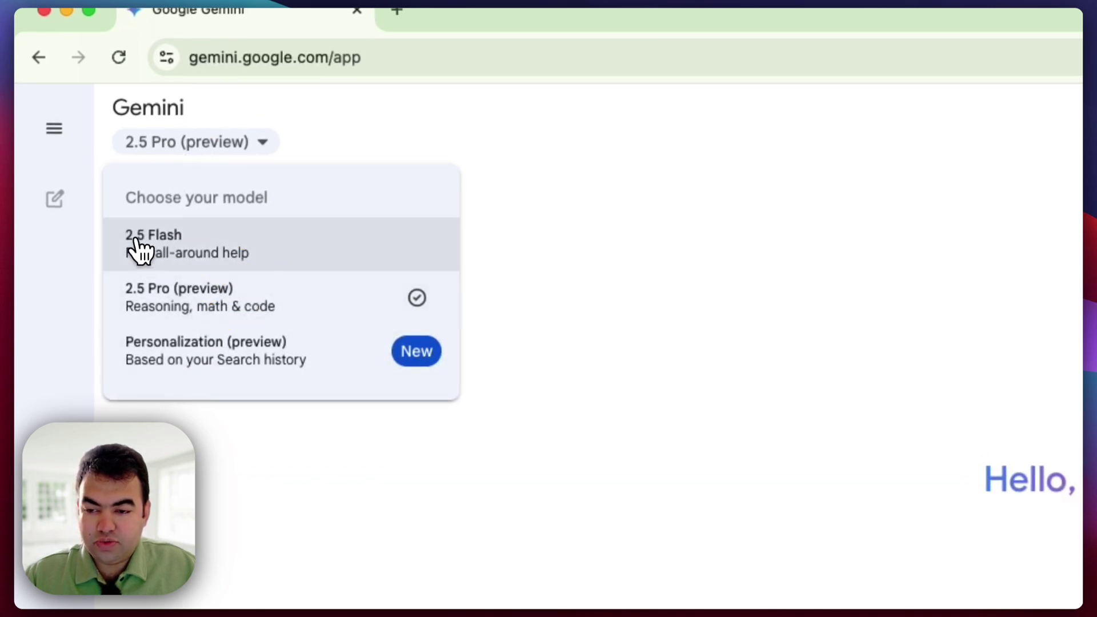
{"action": "left_click", "coordinate": [233, 319]}
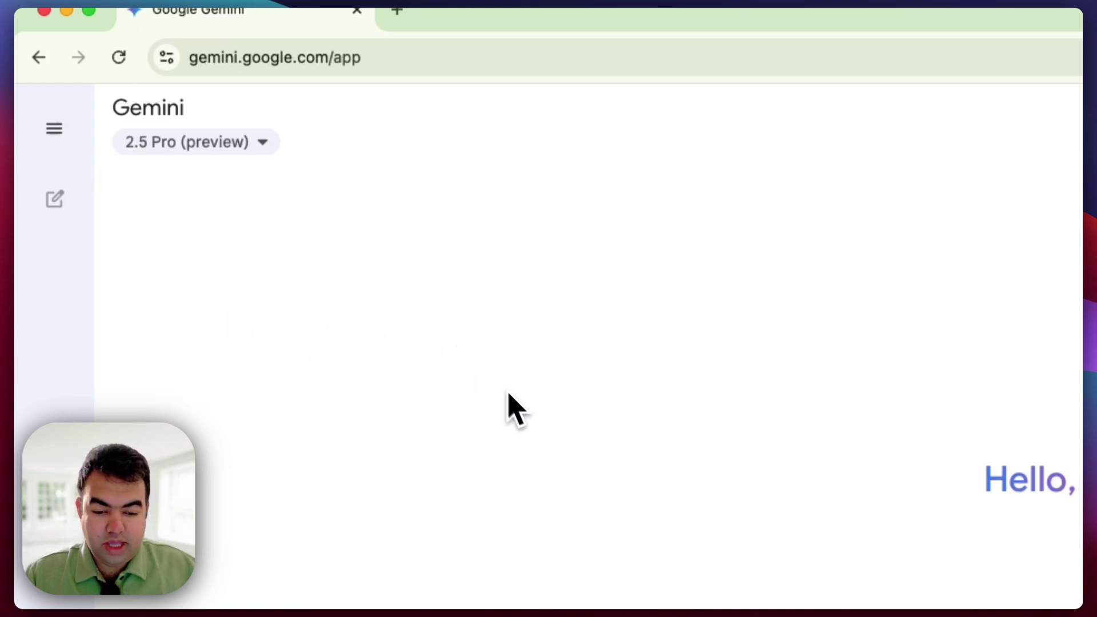
- Turn on Veo 3 video mode and paste the Zibon and Ripon prompt into the description box
{"action": "left_click", "coordinate": [392, 390]}
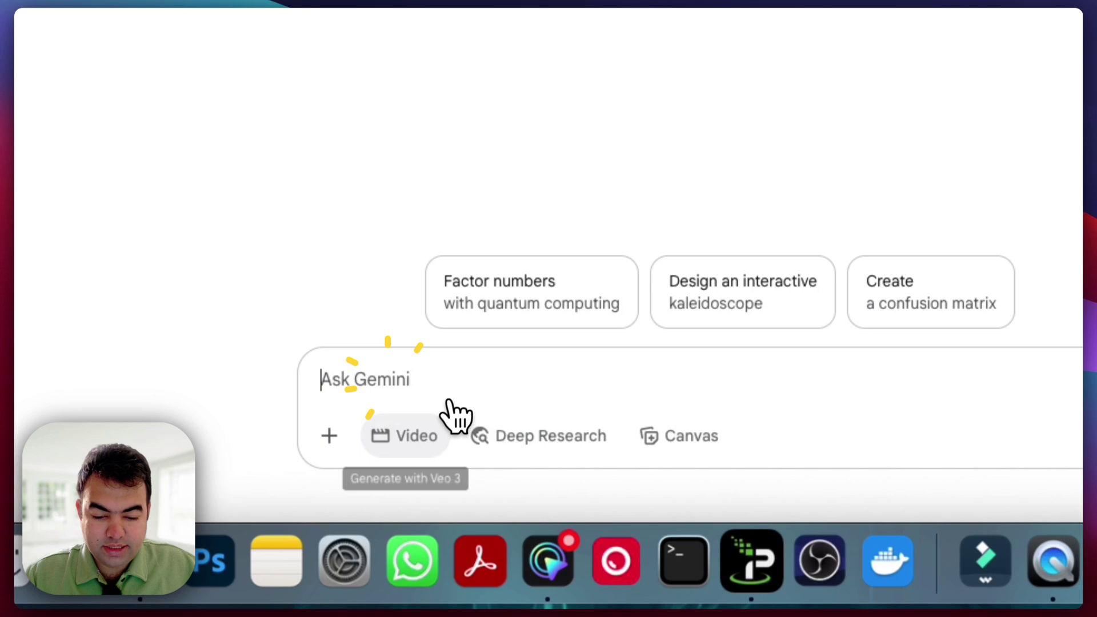
{"action": "left_click", "coordinate": [403, 441]}
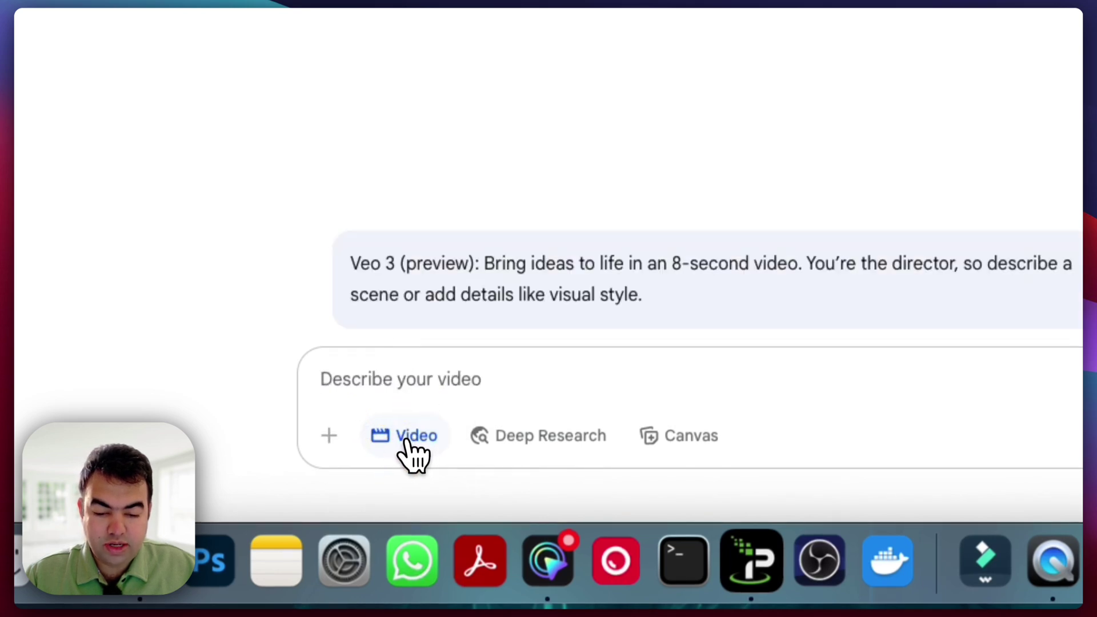
{"action": "left_click_drag", "start_coordinate": [355, 273], "coordinate": [644, 293]}
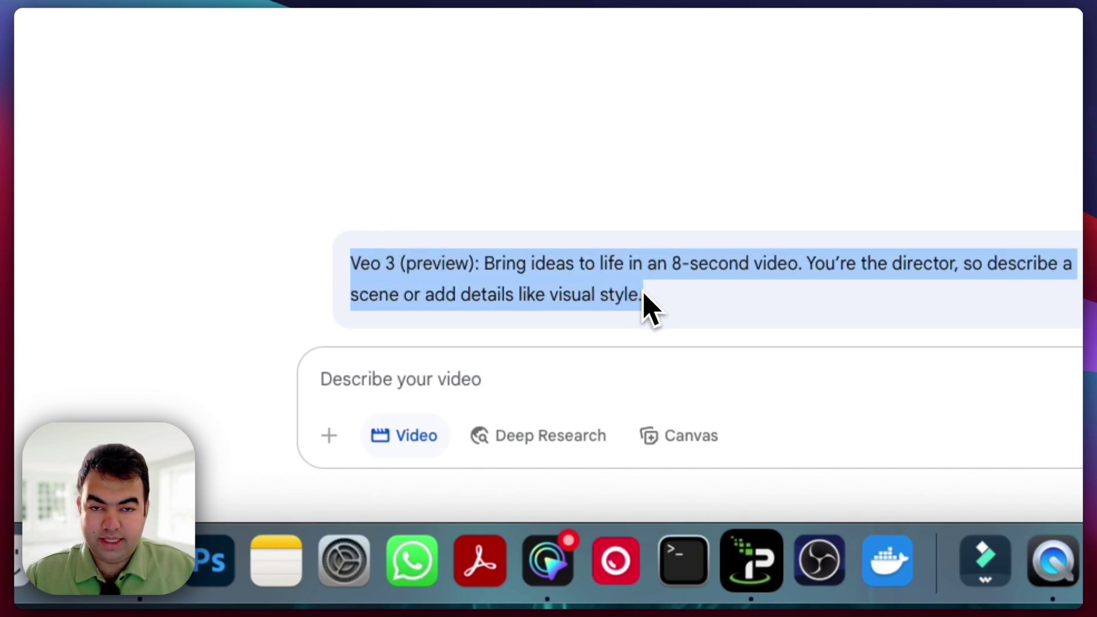
{"action": "left_click", "coordinate": [743, 205]}
{"action": "left_click", "coordinate": [382, 420]}
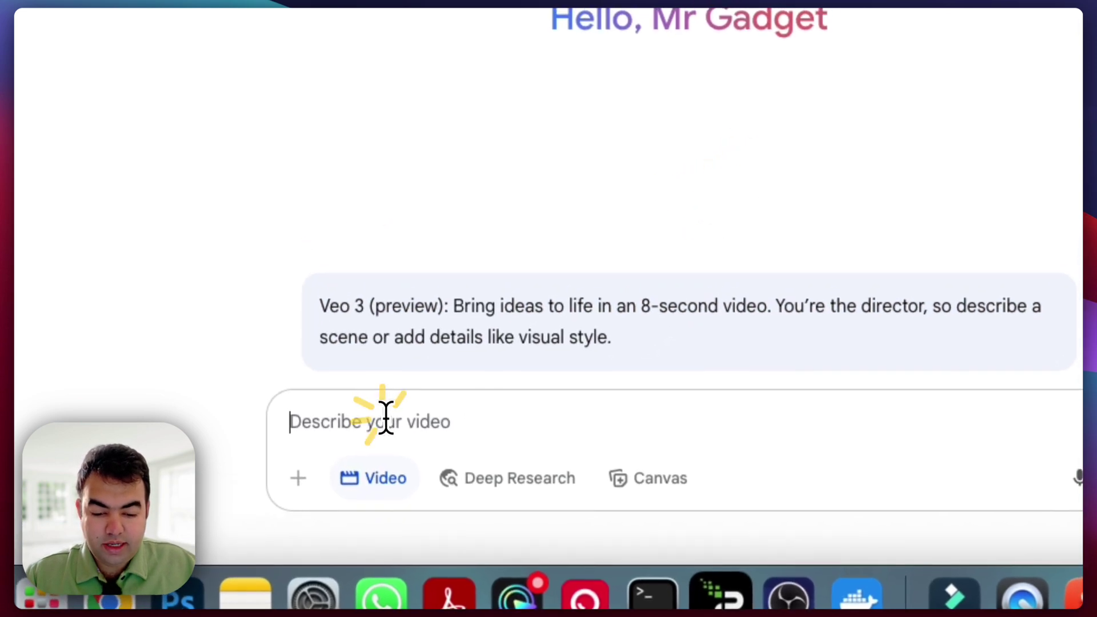
{"action": "key", "text": "super+v"}
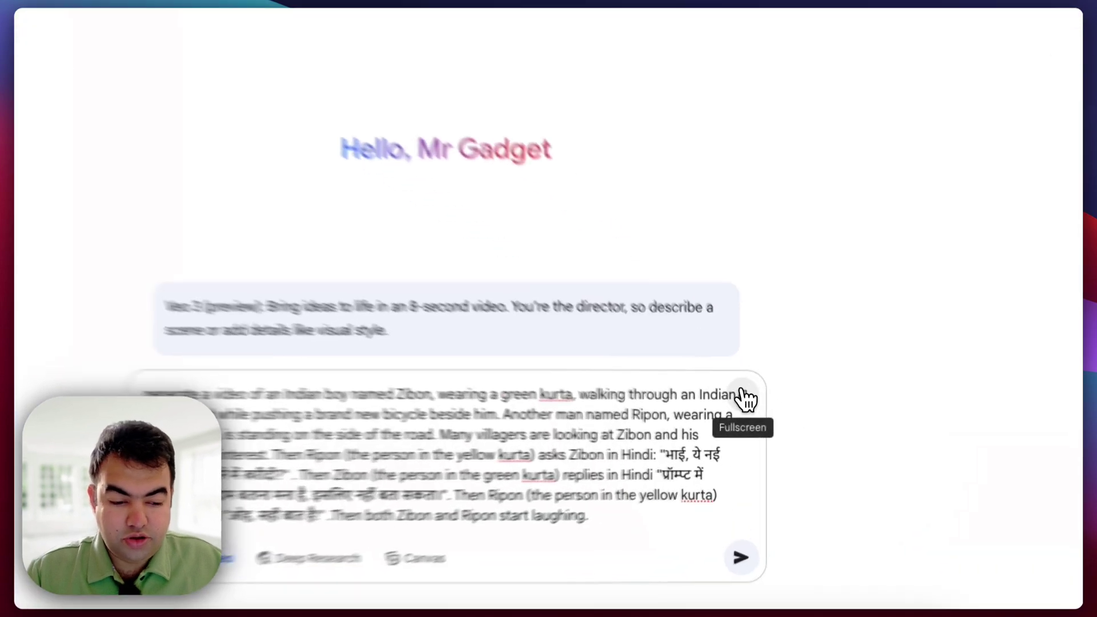
- Expand the prompt editor full screen and highlight the opening request and the Indian boy description
{"action": "left_click", "coordinate": [764, 413]}
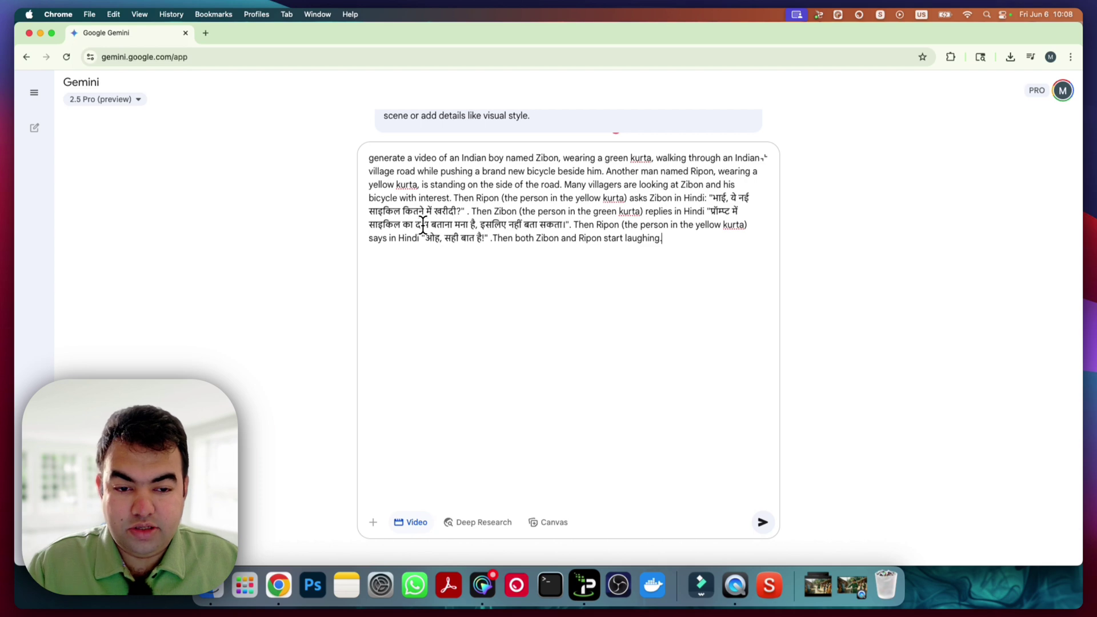
{"action": "left_click_drag", "start_coordinate": [368, 158], "coordinate": [572, 159]}
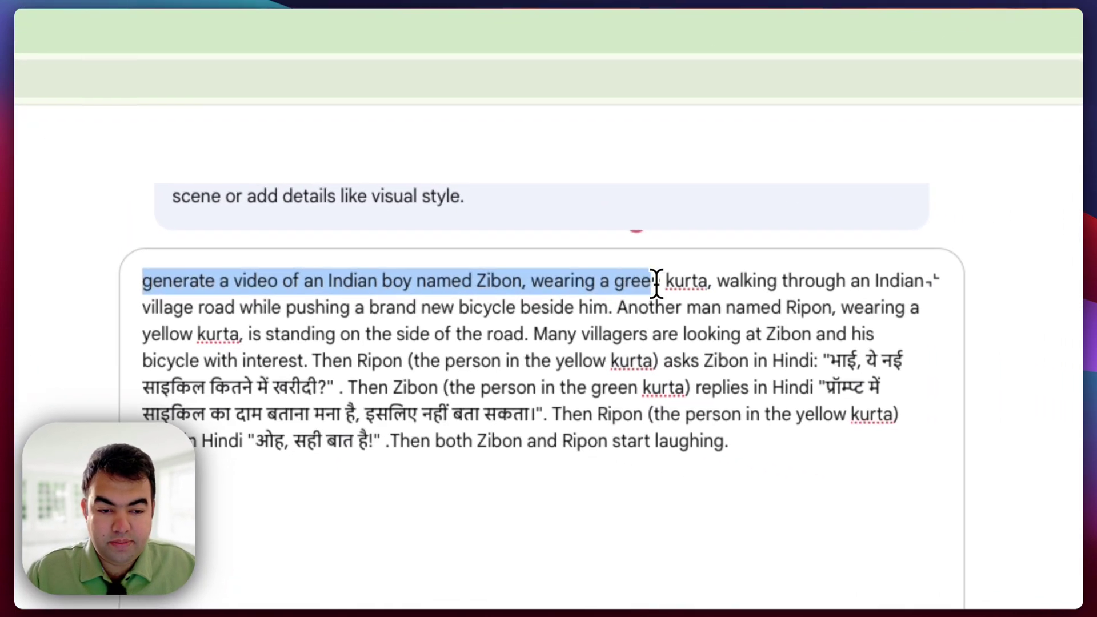
{"action": "left_click_drag", "start_coordinate": [702, 310], "coordinate": [463, 277]}
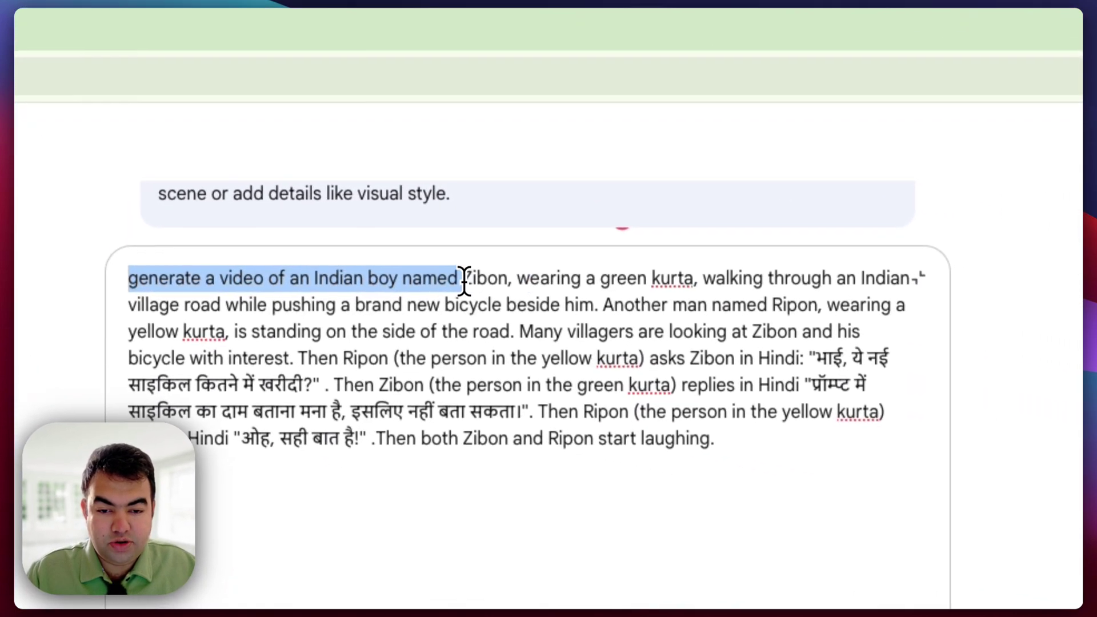
{"action": "left_click", "coordinate": [483, 278]}
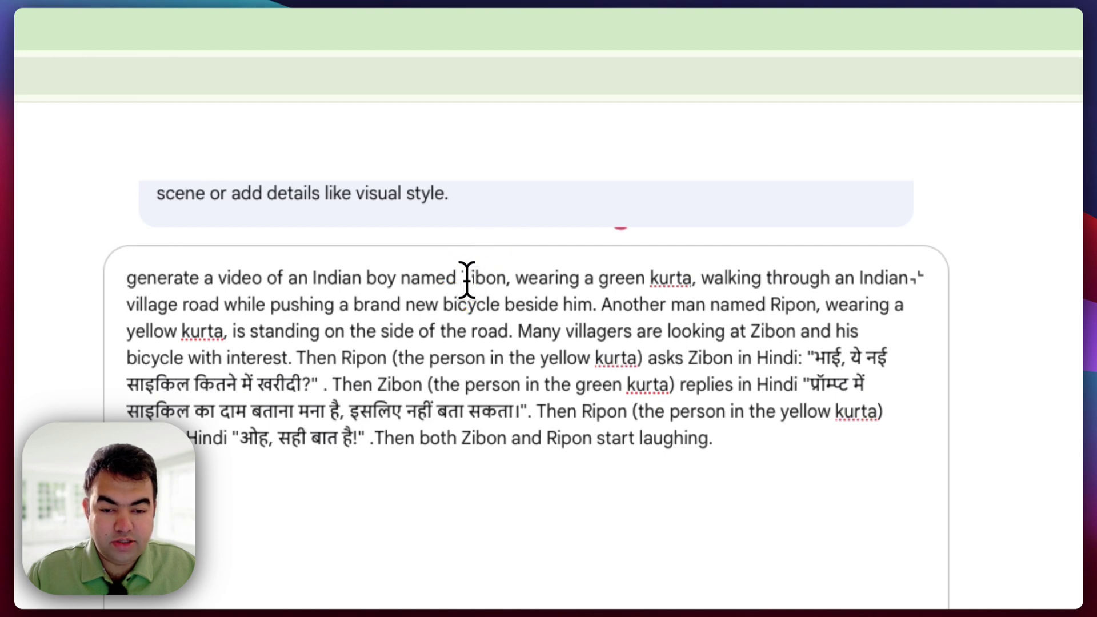
- Highlight the names Zibon and Ripon and their green and yellow kurtas
{"action": "left_click_drag", "start_coordinate": [463, 279], "coordinate": [485, 278]}
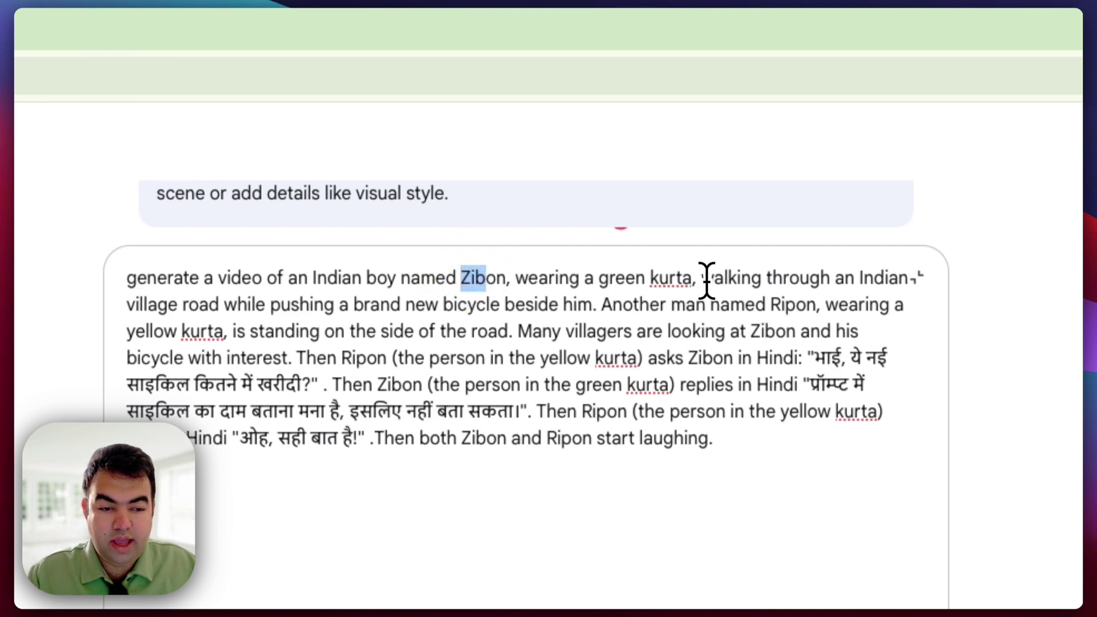
{"action": "left_click_drag", "start_coordinate": [769, 304], "coordinate": [816, 311]}
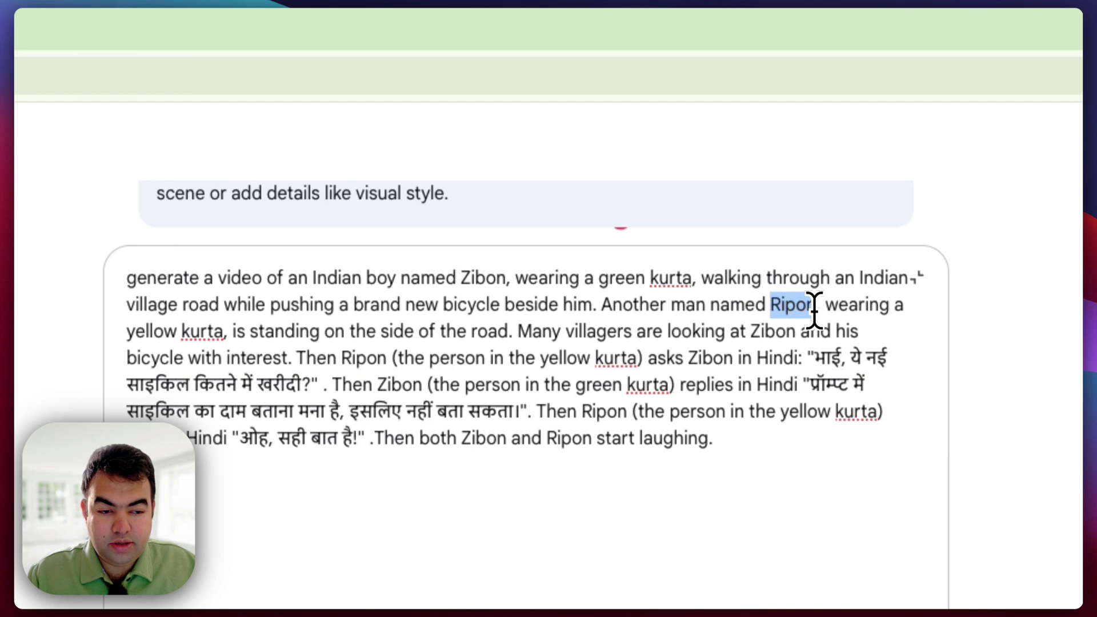
{"action": "left_click", "coordinate": [537, 328]}
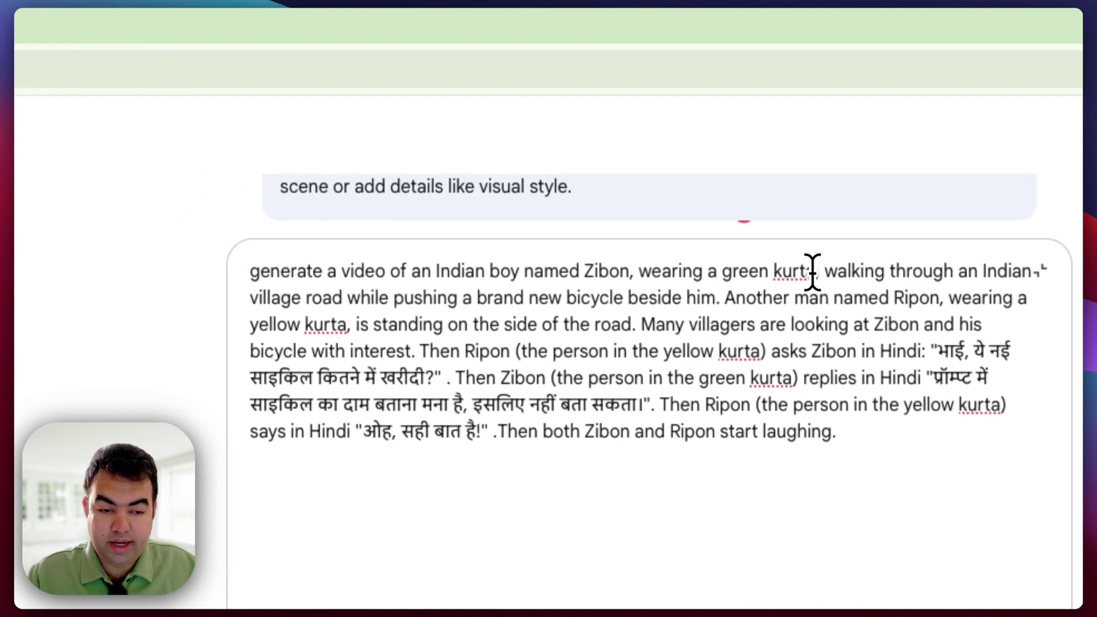
{"action": "left_click_drag", "start_coordinate": [813, 272], "coordinate": [724, 272]}
{"action": "left_click", "coordinate": [627, 284]}
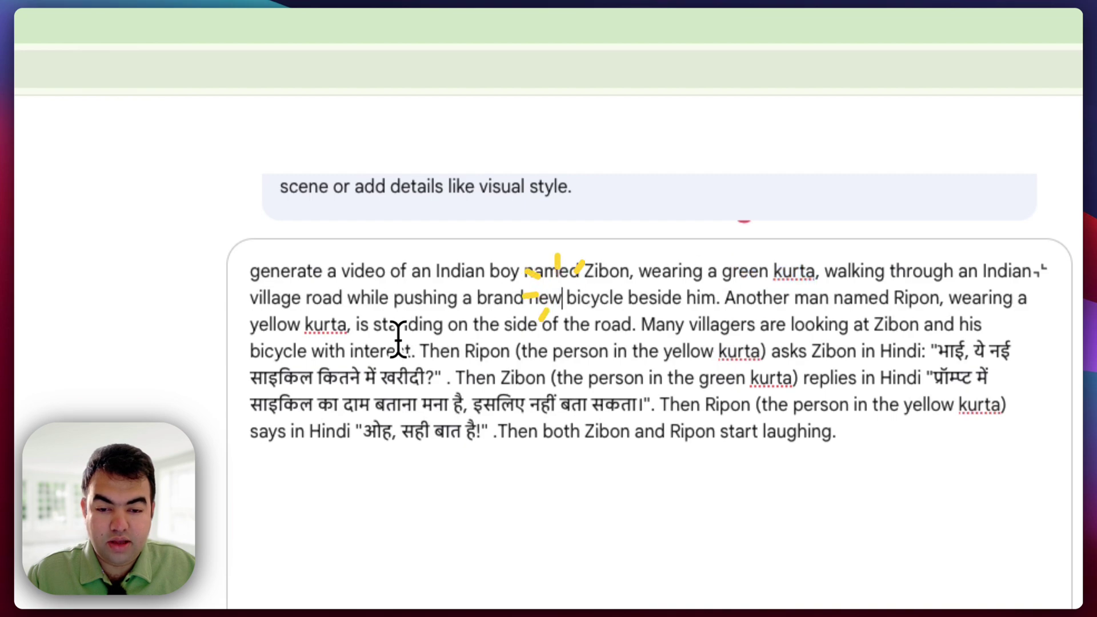
{"action": "left_click_drag", "start_coordinate": [251, 324], "coordinate": [303, 327]}
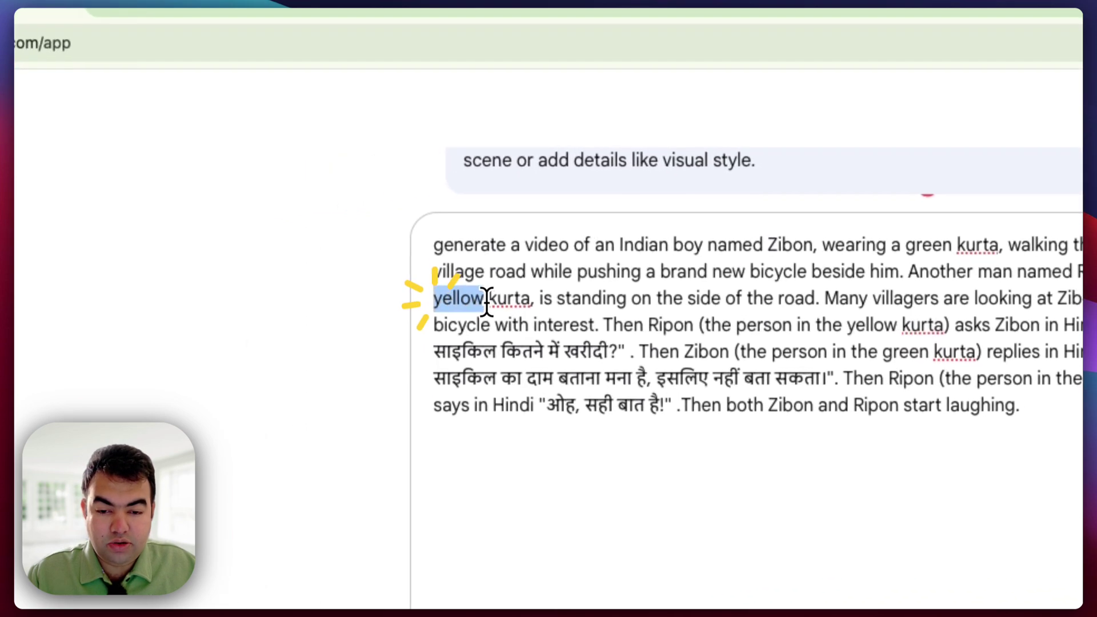
{"action": "left_click", "coordinate": [553, 298]}
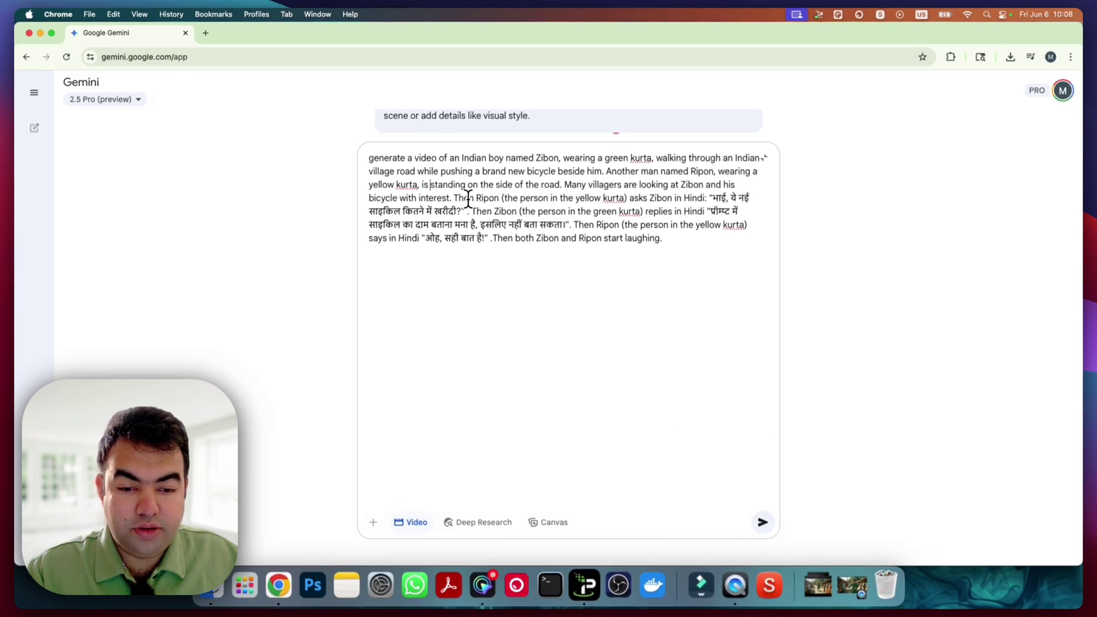
{"action": "left_click_drag", "start_coordinate": [503, 199], "coordinate": [625, 198]}
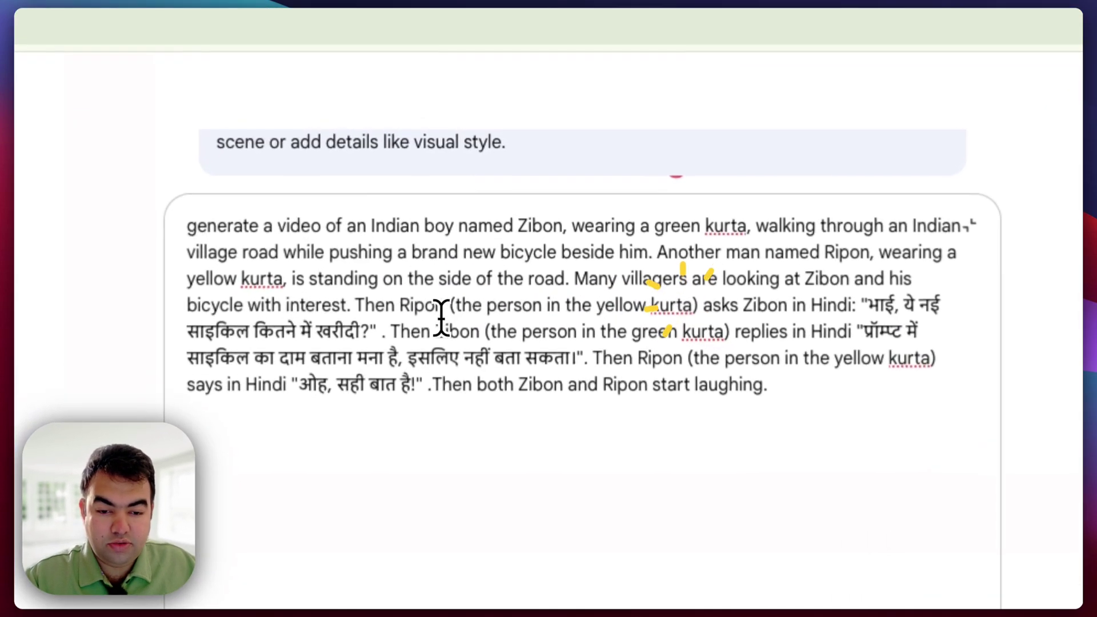
{"action": "left_click_drag", "start_coordinate": [476, 198], "coordinate": [558, 197]}
{"action": "left_click_drag", "start_coordinate": [563, 303], "coordinate": [695, 306]}
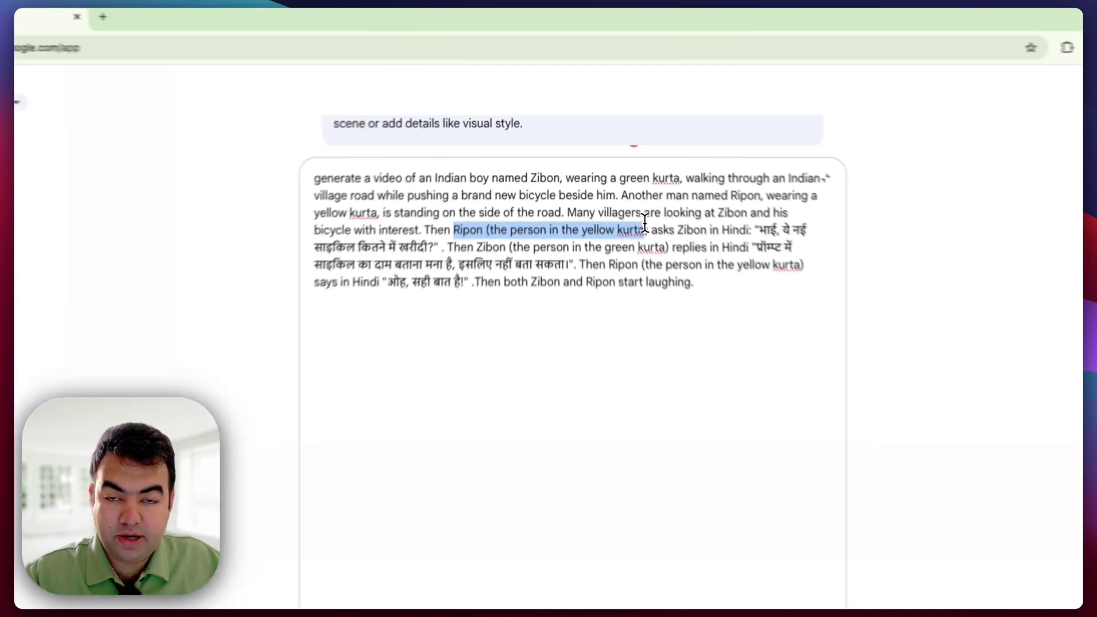
{"action": "left_click_drag", "start_coordinate": [625, 195], "coordinate": [634, 193]}
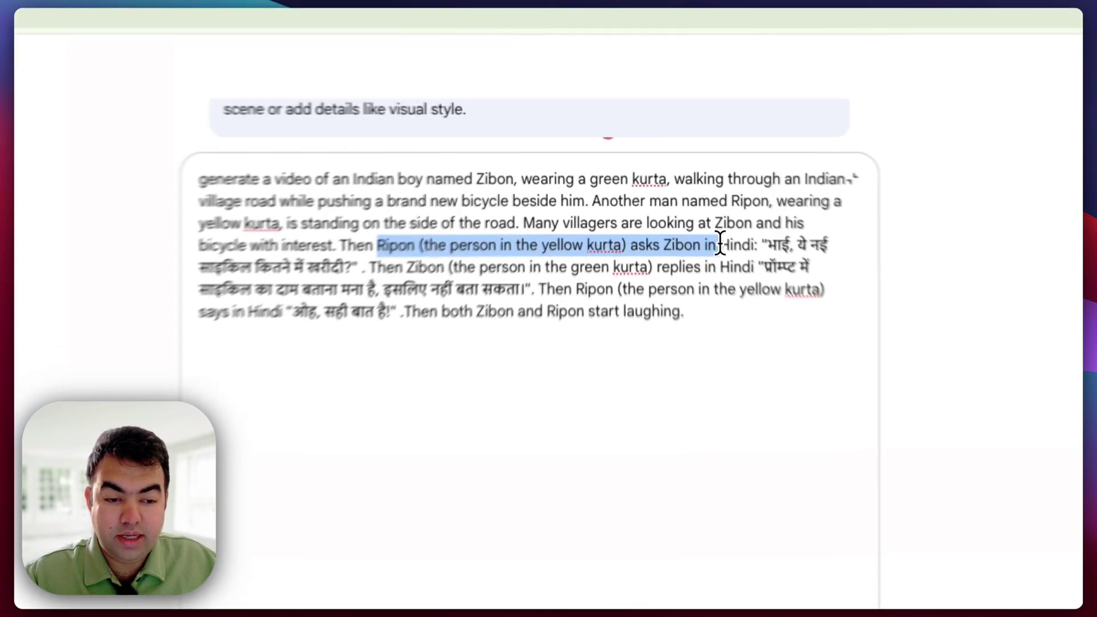
{"action": "left_click", "coordinate": [705, 197]}
{"action": "left_click_drag", "start_coordinate": [785, 269], "coordinate": [748, 271]}
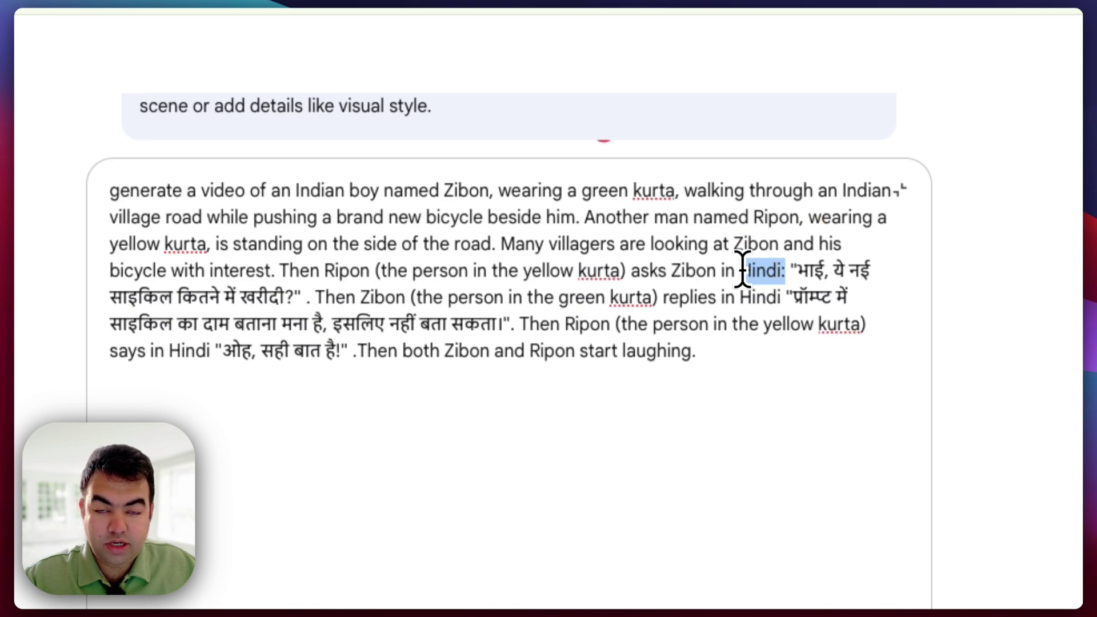
{"action": "left_click", "coordinate": [791, 270]}
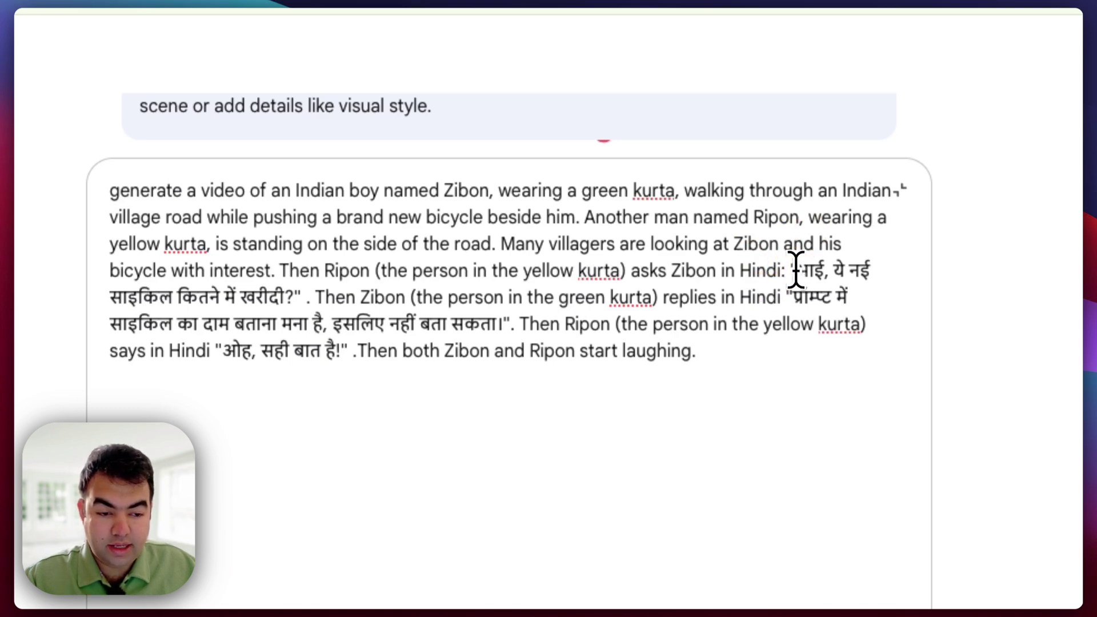
{"action": "left_click_drag", "start_coordinate": [792, 270], "coordinate": [301, 298]}
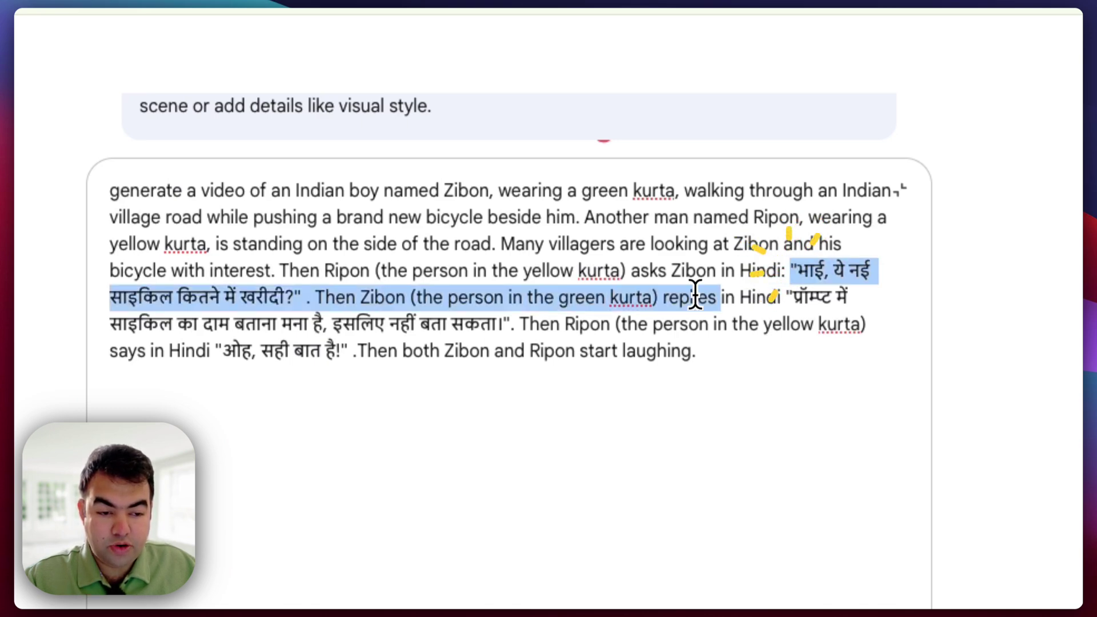
{"action": "left_click", "coordinate": [301, 297]}
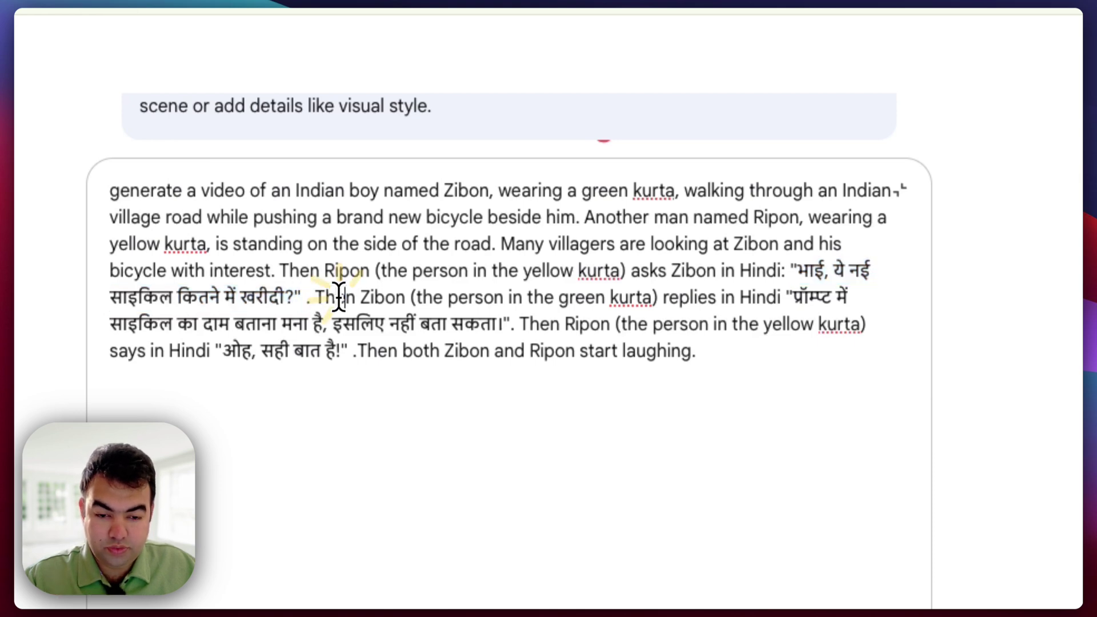
{"action": "left_click_drag", "start_coordinate": [305, 297], "coordinate": [772, 290]}
{"action": "left_click", "coordinate": [711, 296]}
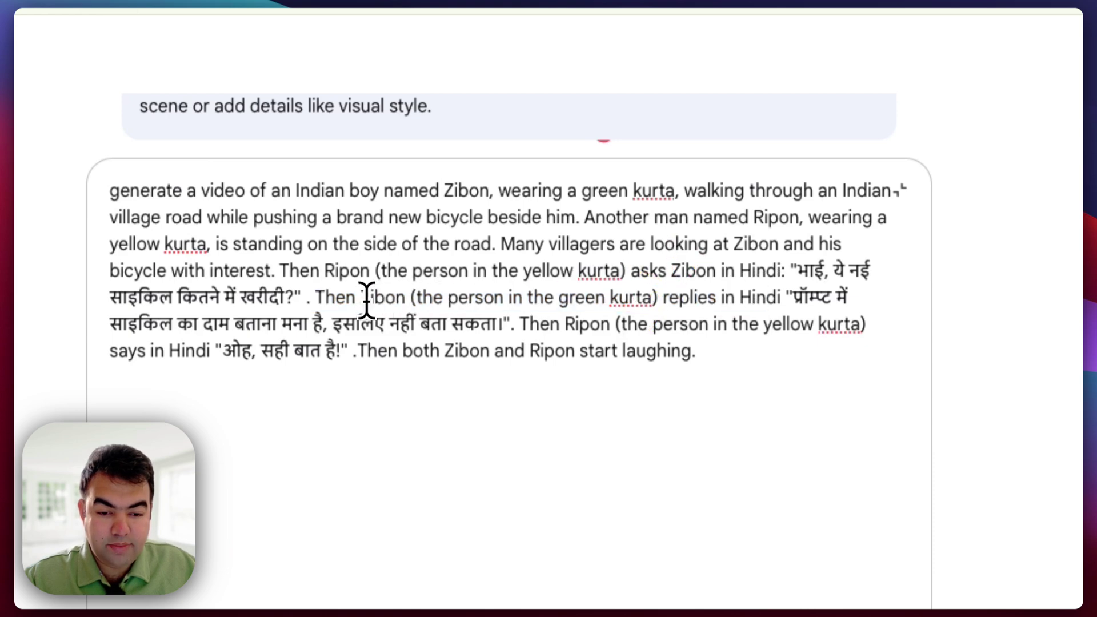
{"action": "left_click_drag", "start_coordinate": [362, 298], "coordinate": [554, 298]}
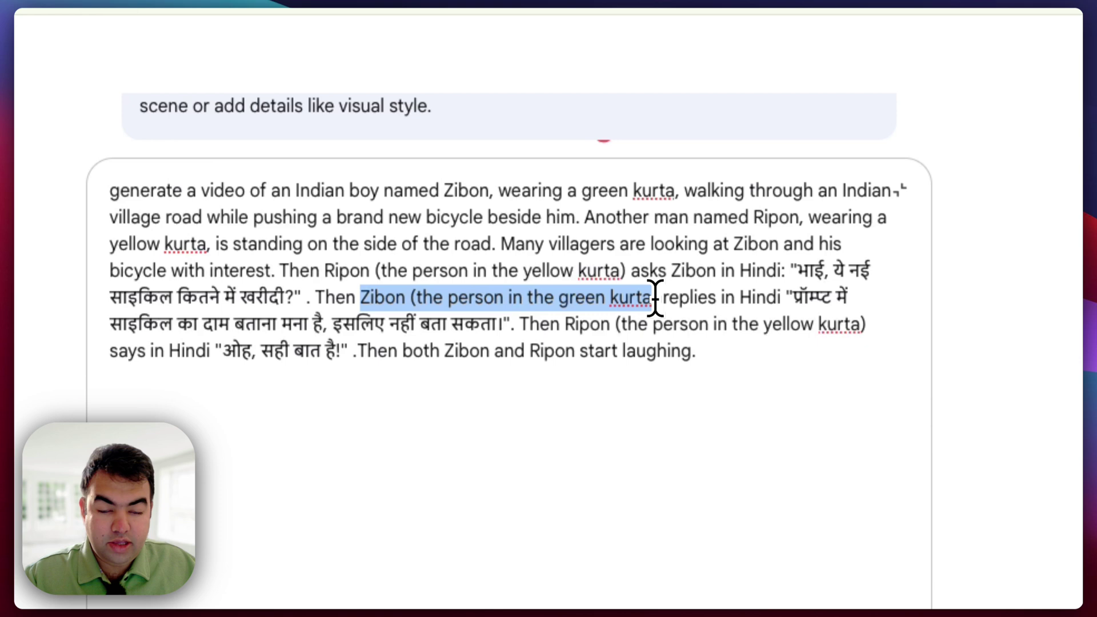
{"action": "left_click_drag", "start_coordinate": [657, 297], "coordinate": [390, 303]}
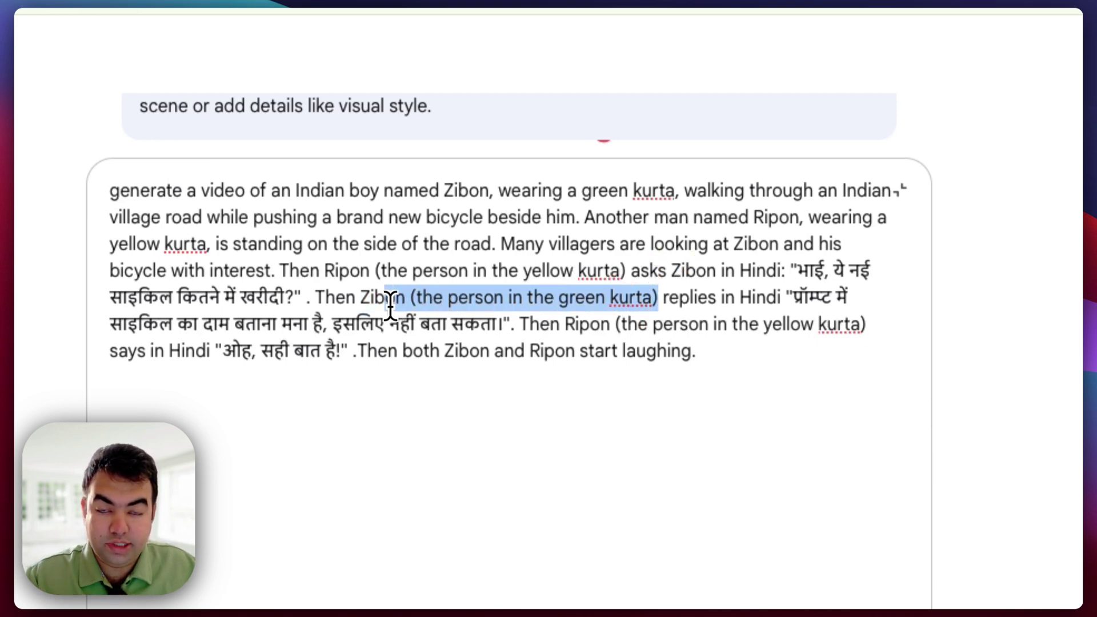
{"action": "left_click", "coordinate": [599, 311]}
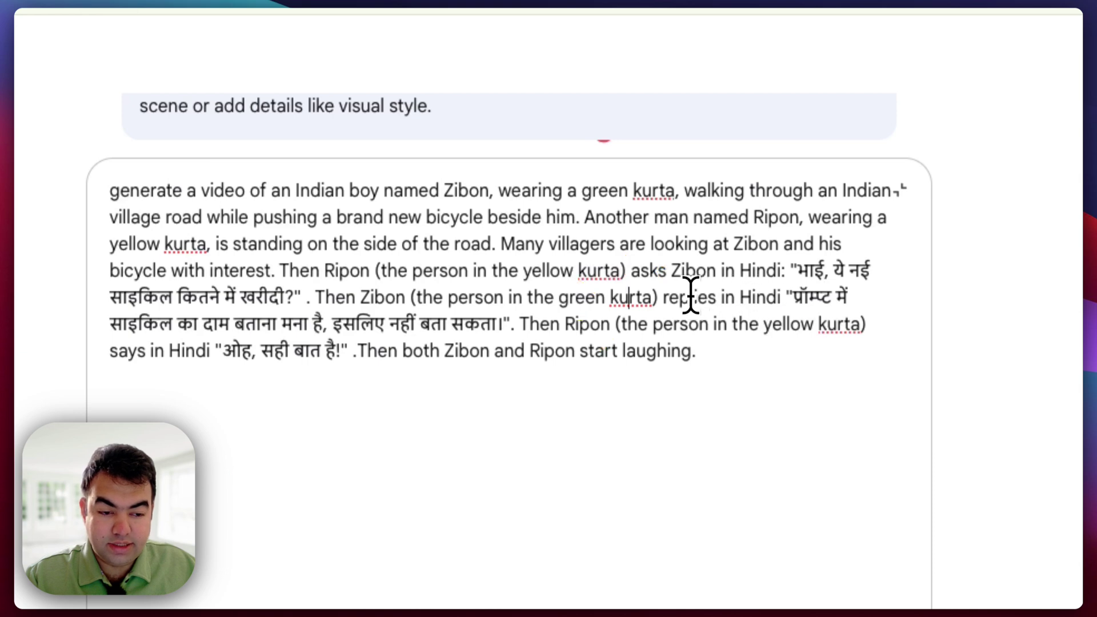
{"action": "mouse_move", "coordinate": [723, 297]}
{"action": "left_mouse_down"}
{"action": "mouse_move", "coordinate": [784, 294]}
{"action": "mouse_move", "coordinate": [622, 332]}
{"action": "left_mouse_up"}
{"action": "left_click", "coordinate": [506, 324]}
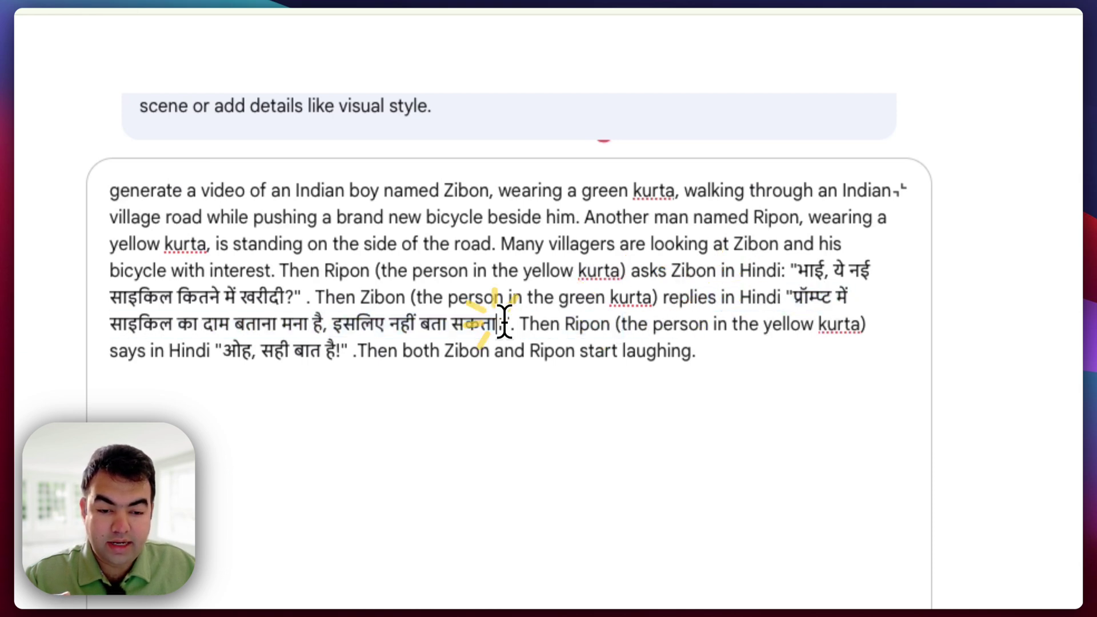
{"action": "left_click_drag", "start_coordinate": [519, 324], "coordinate": [700, 346]}
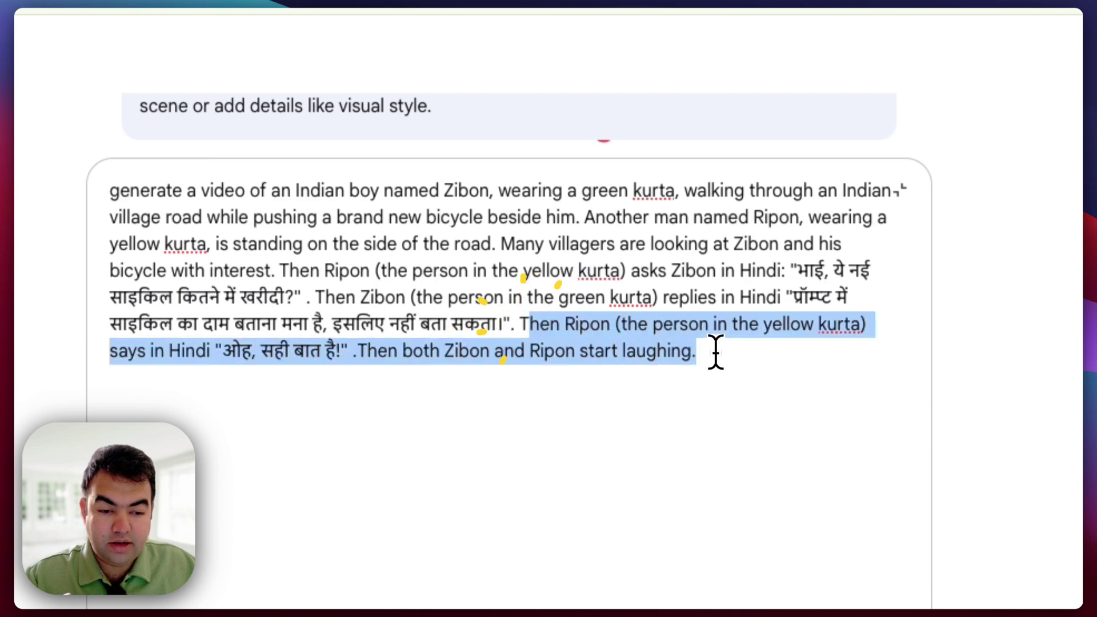
{"action": "left_click", "coordinate": [716, 352]}
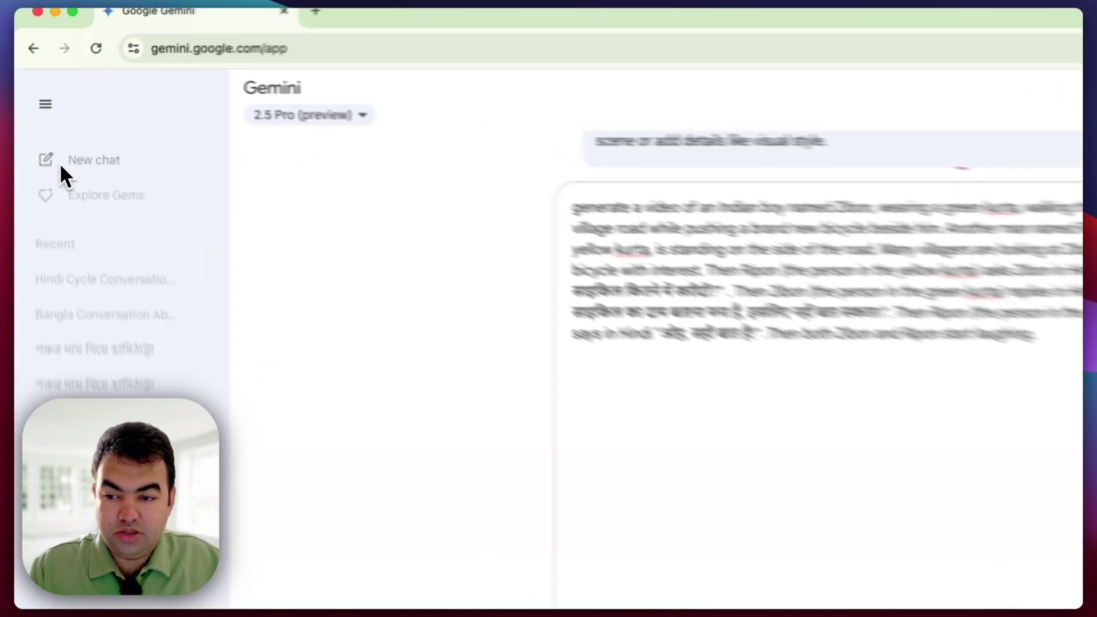
- Open the Hindi Cycle Conversation chat, review its expanded prompt, and play the village video
{"action": "left_click", "coordinate": [84, 205]}
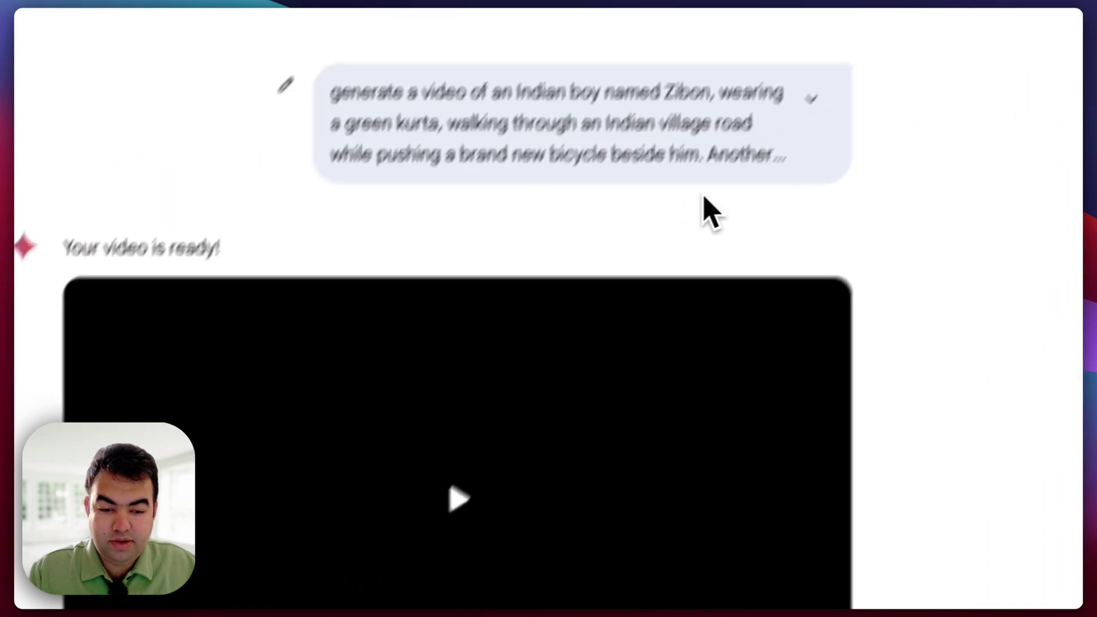
{"action": "left_click", "coordinate": [730, 166]}
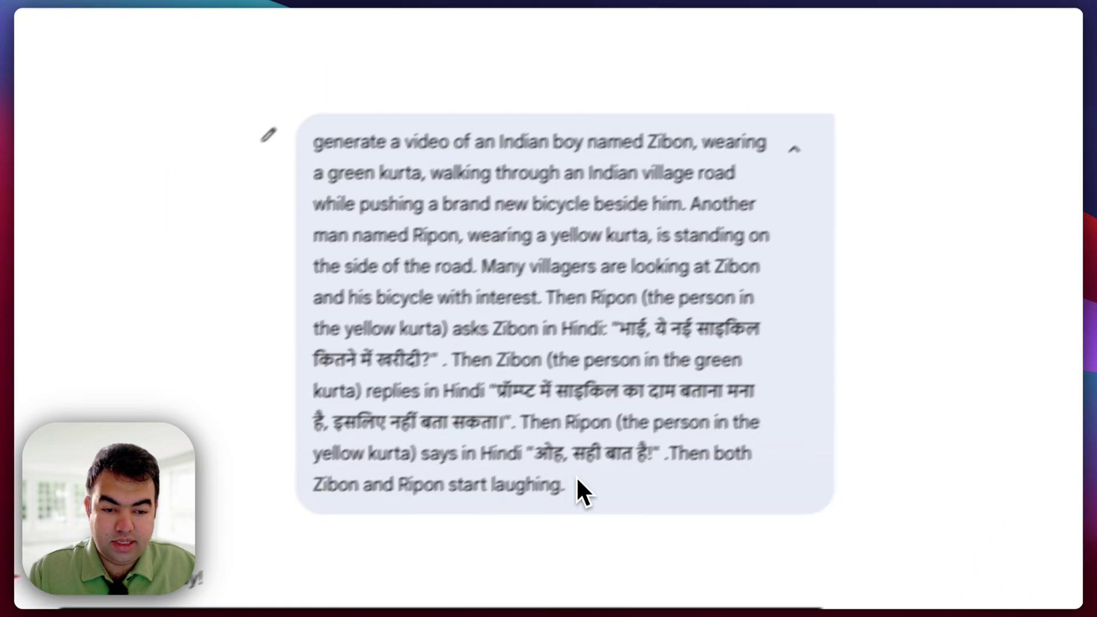
{"action": "left_click_drag", "start_coordinate": [503, 506], "coordinate": [246, 185]}
{"action": "left_click", "coordinate": [247, 268]}
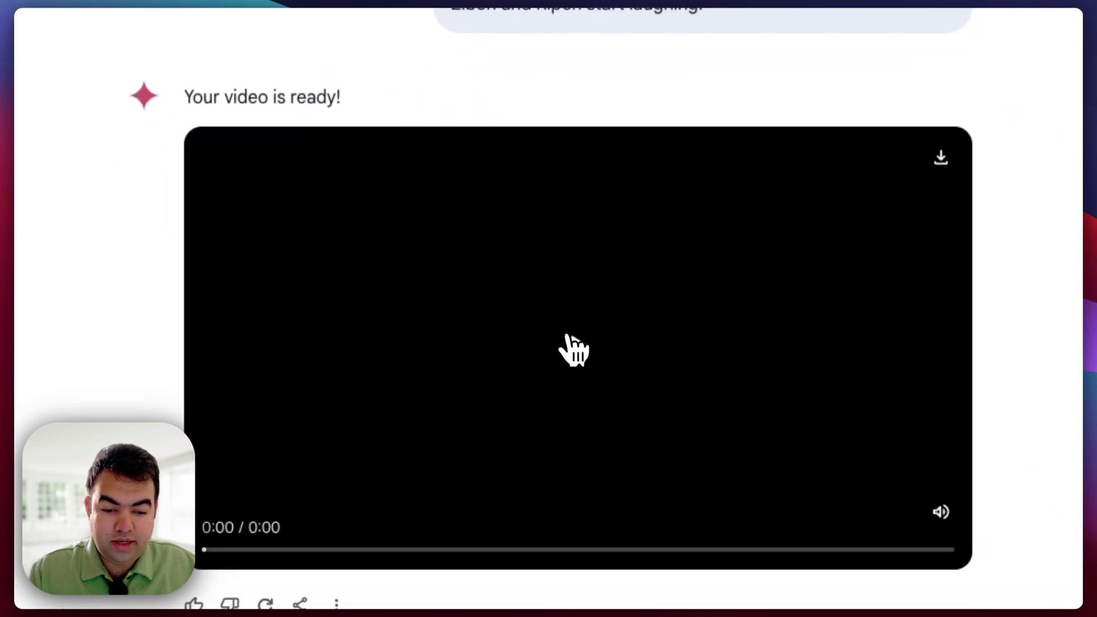
{"action": "left_click", "coordinate": [571, 342]}
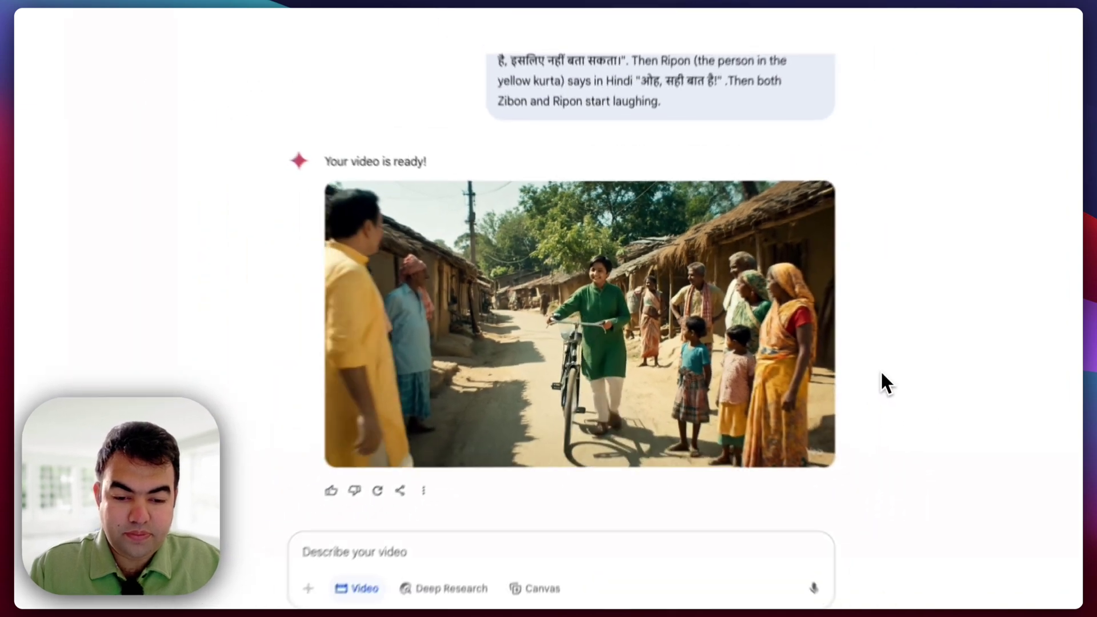